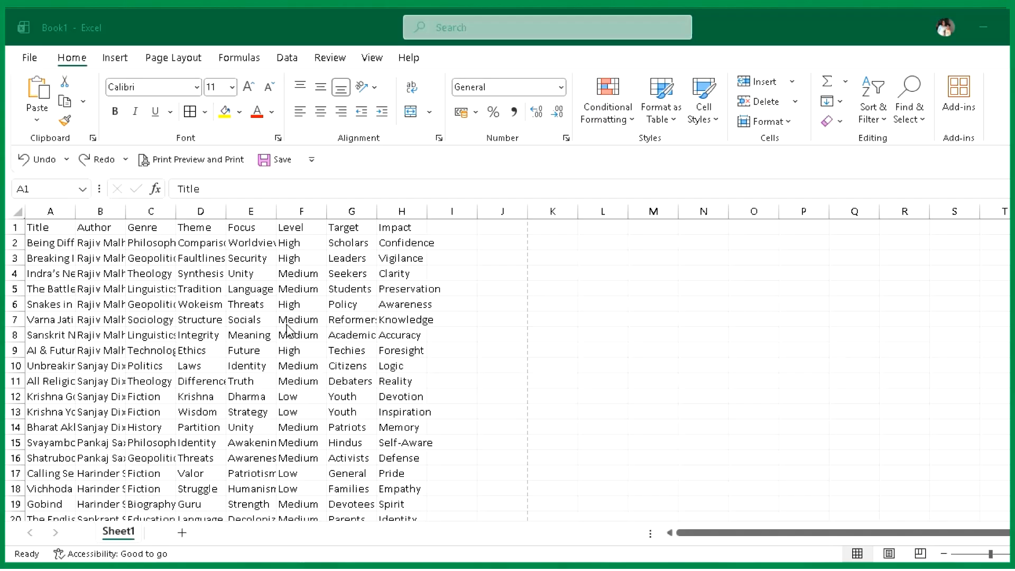
- AutoFit the widths of all columns in the sheet to their contents
{"action": "left_click", "coordinate": [22, 213]}
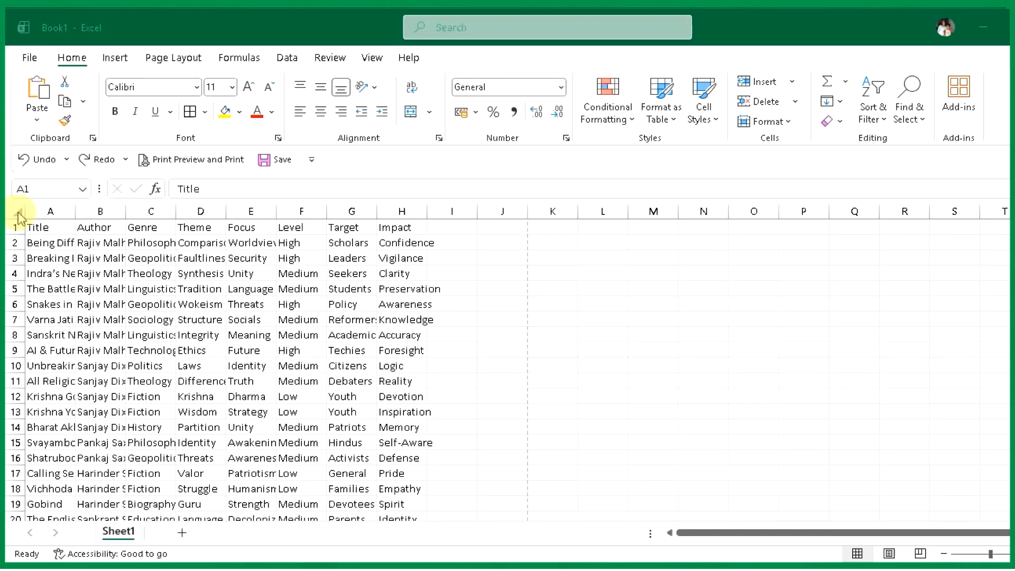
{"action": "left_click", "coordinate": [17, 212]}
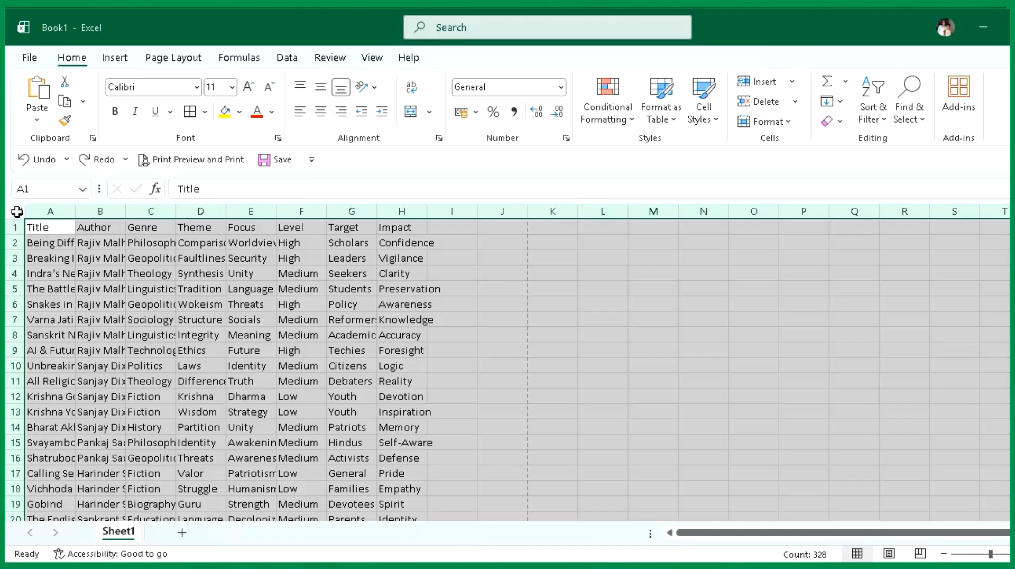
{"action": "double_click", "coordinate": [123, 209]}
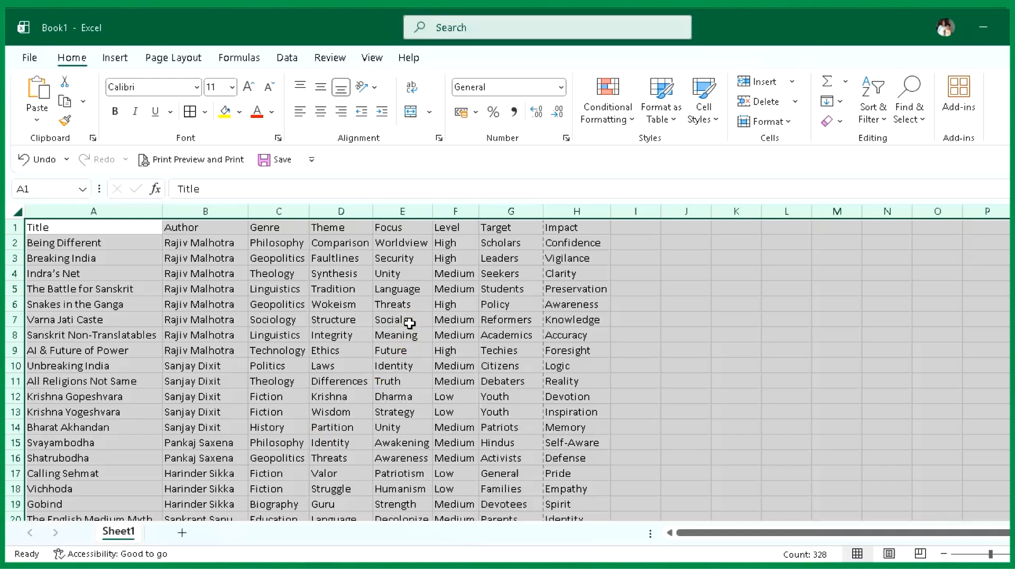
{"action": "left_click", "coordinate": [259, 351]}
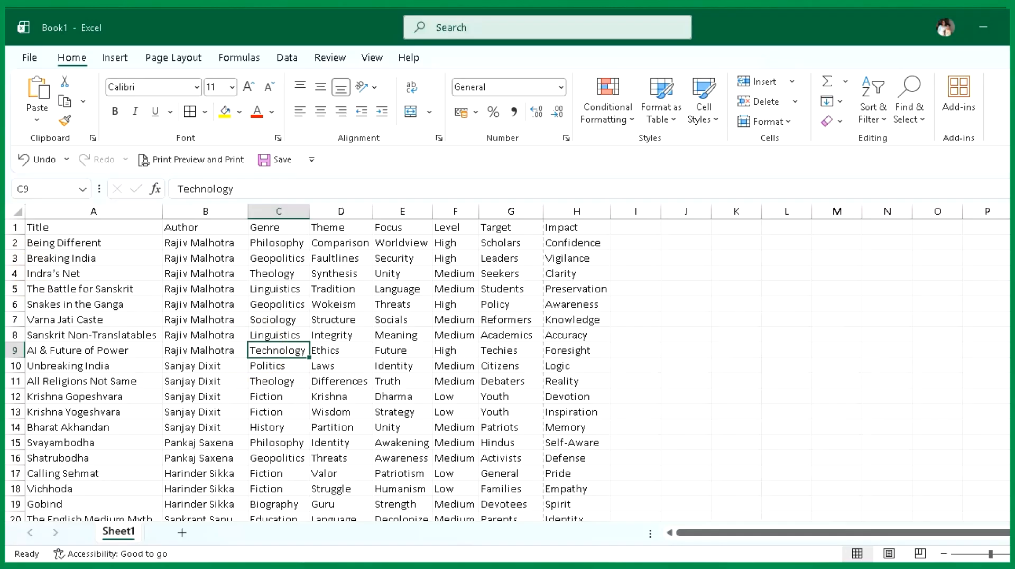
- Increase the height of all rows in the sheet and vertically middle-align the cell contents
{"action": "left_click", "coordinate": [16, 211]}
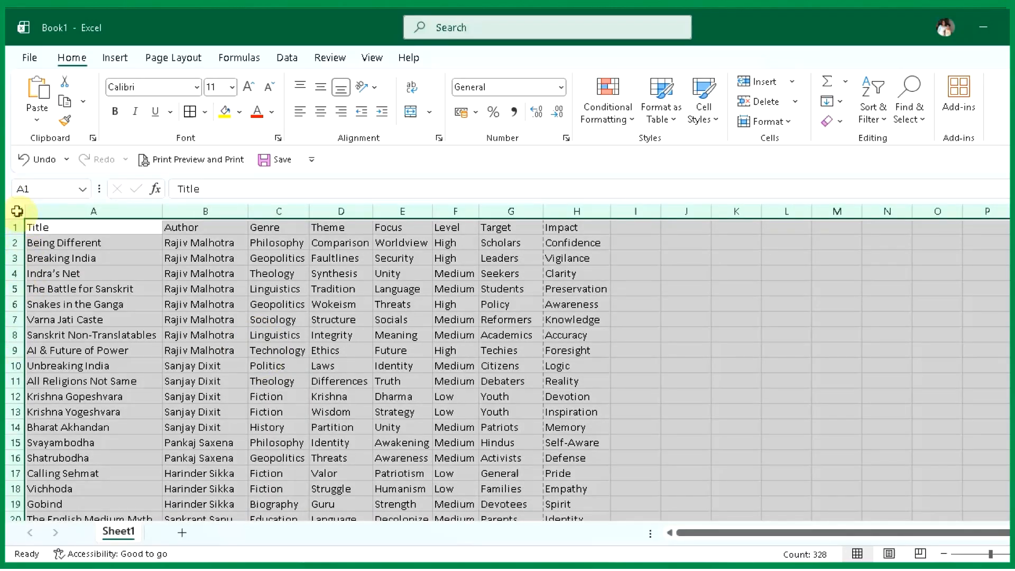
{"action": "left_click_drag", "start_coordinate": [16, 234], "coordinate": [16, 253]}
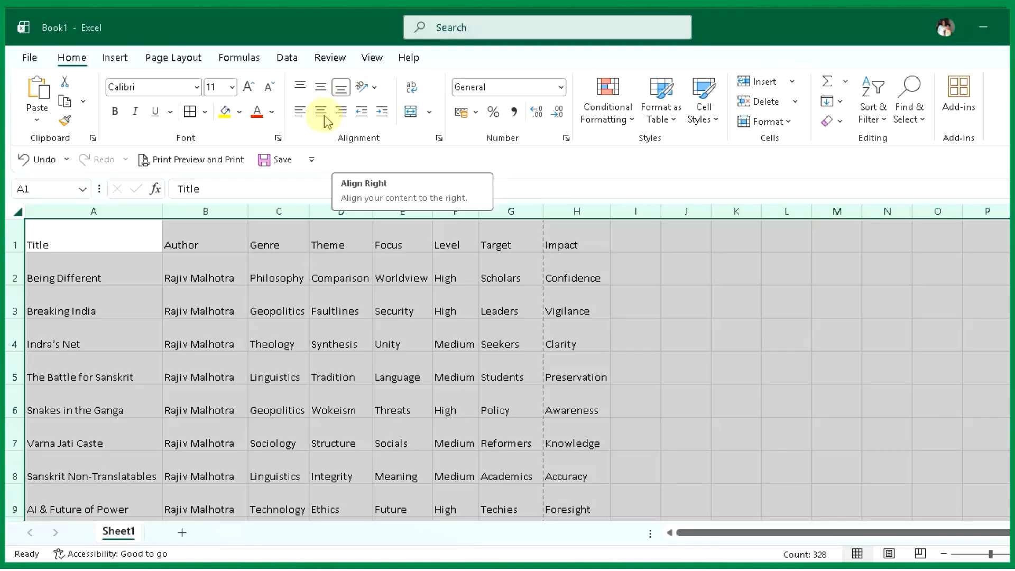
{"action": "left_click", "coordinate": [321, 89]}
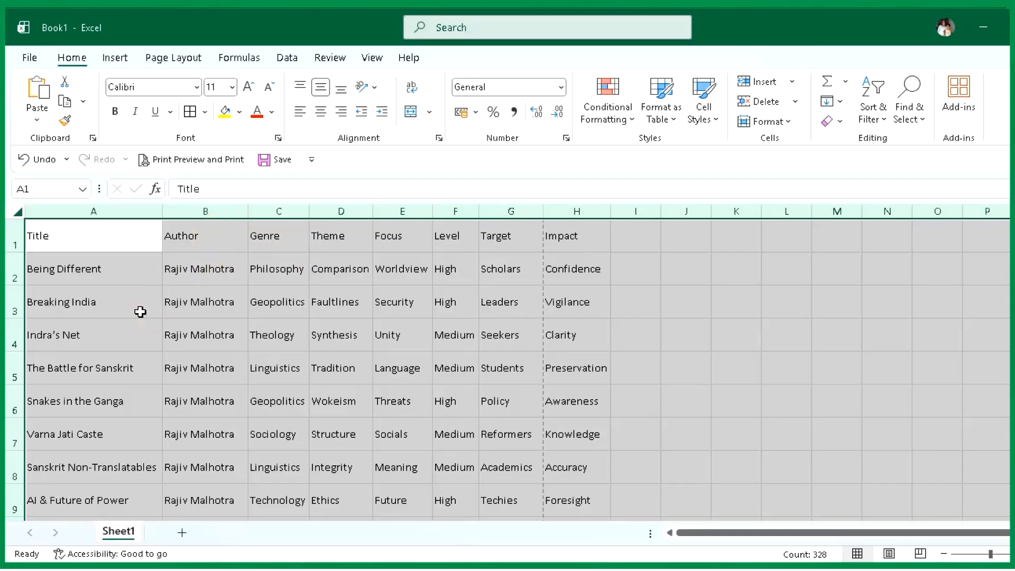
- Change the font of all cells to Arial Narrow and increase the size to 12
{"action": "left_click", "coordinate": [197, 90]}
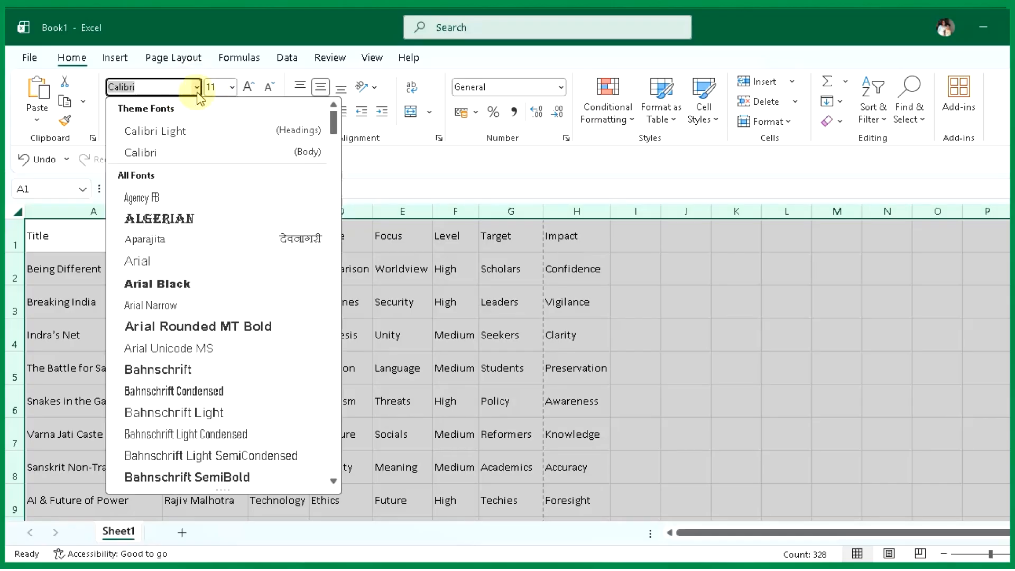
{"action": "left_click", "coordinate": [189, 310]}
{"action": "left_click", "coordinate": [250, 88]}
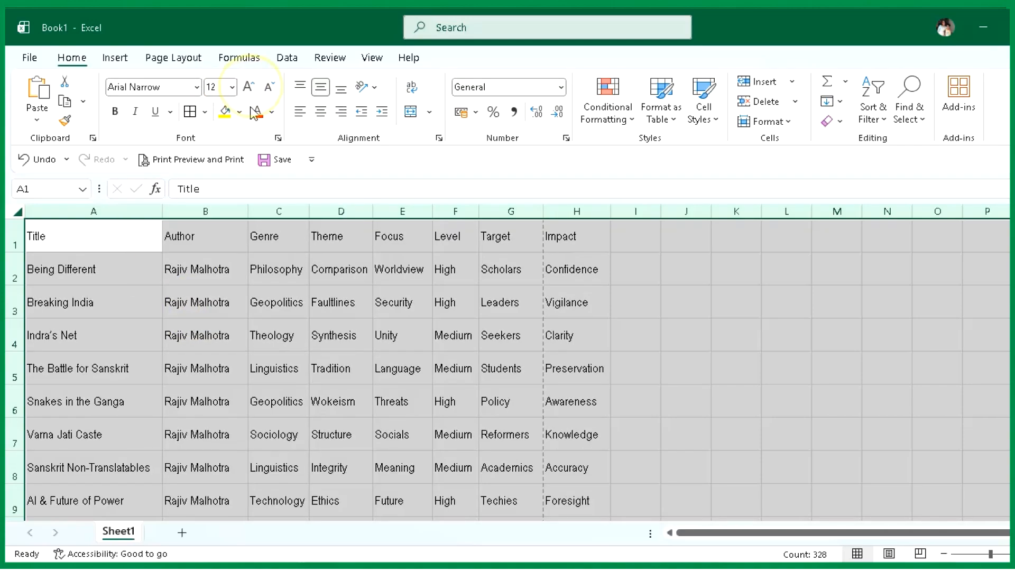
{"action": "left_click", "coordinate": [379, 396]}
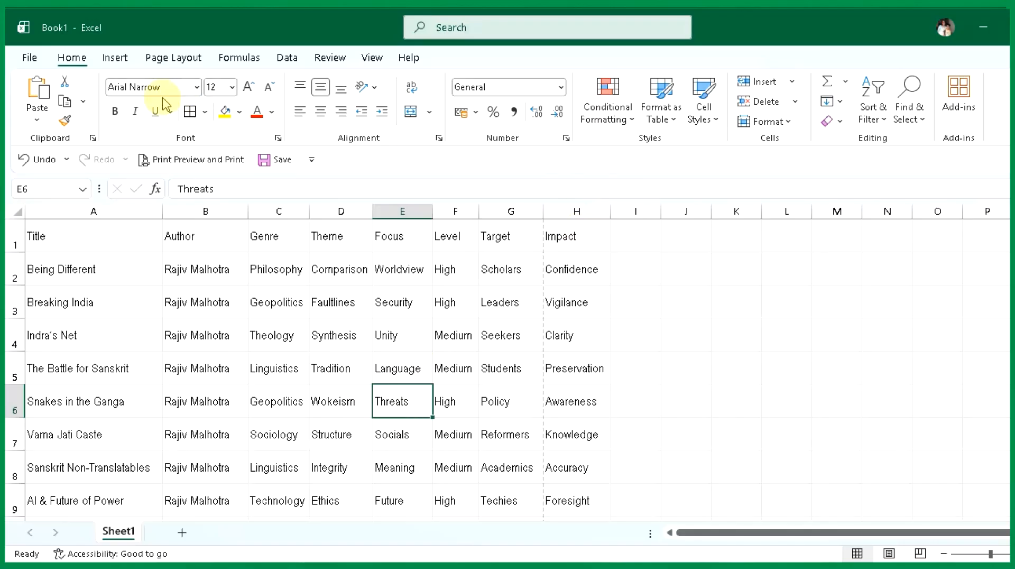
- Set up the page with A4 paper size in the Page Setup dialog and apply it
{"action": "left_click", "coordinate": [176, 60]}
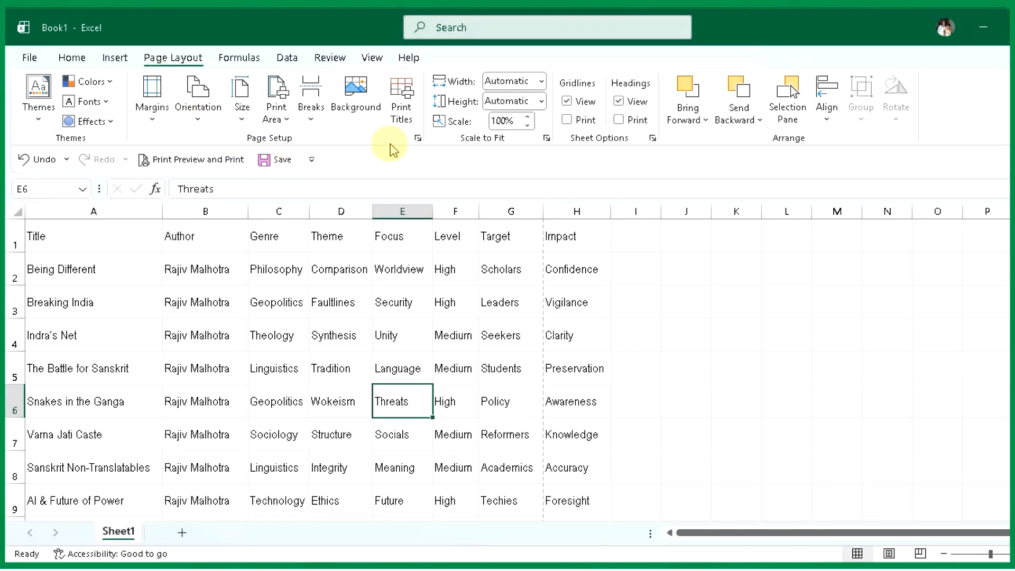
{"action": "left_click", "coordinate": [417, 139]}
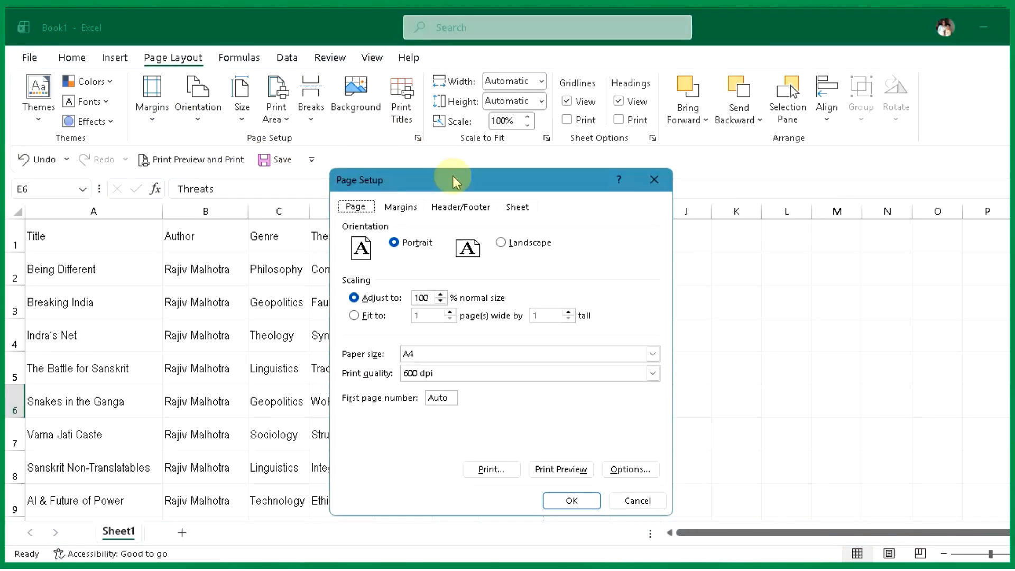
{"action": "left_click_drag", "start_coordinate": [455, 185], "coordinate": [716, 173]}
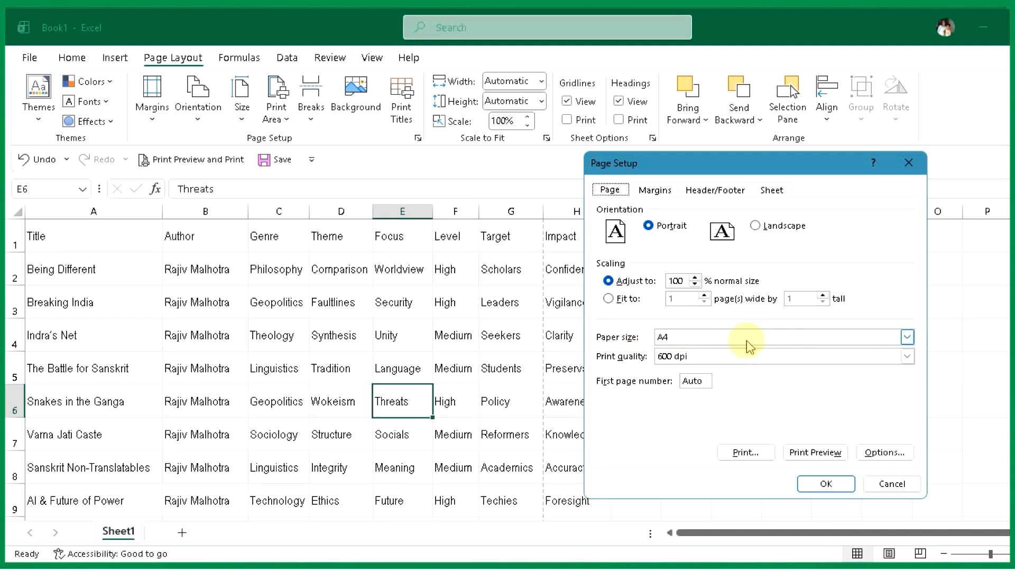
{"action": "left_click", "coordinate": [907, 337]}
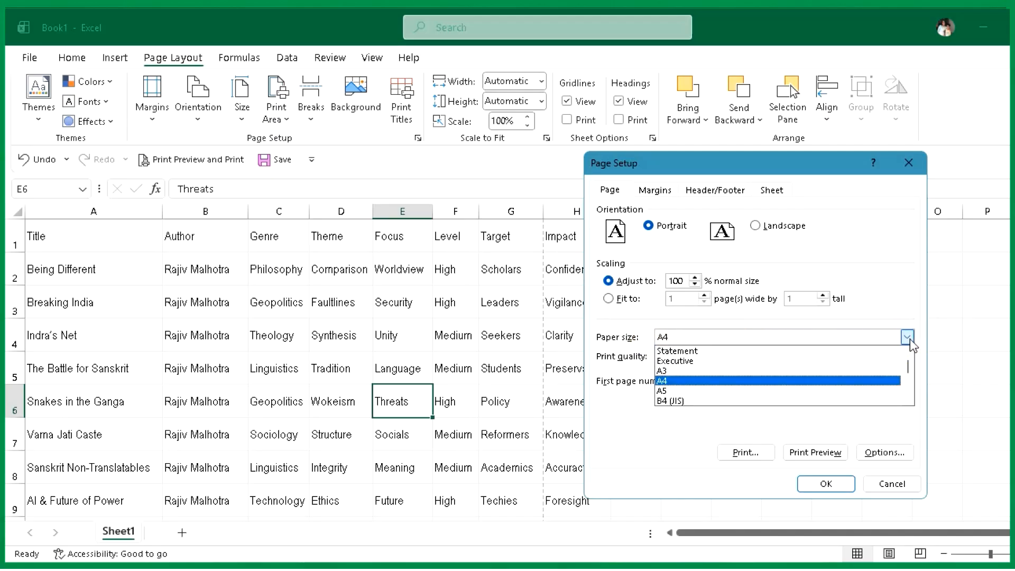
{"action": "left_click", "coordinate": [908, 337]}
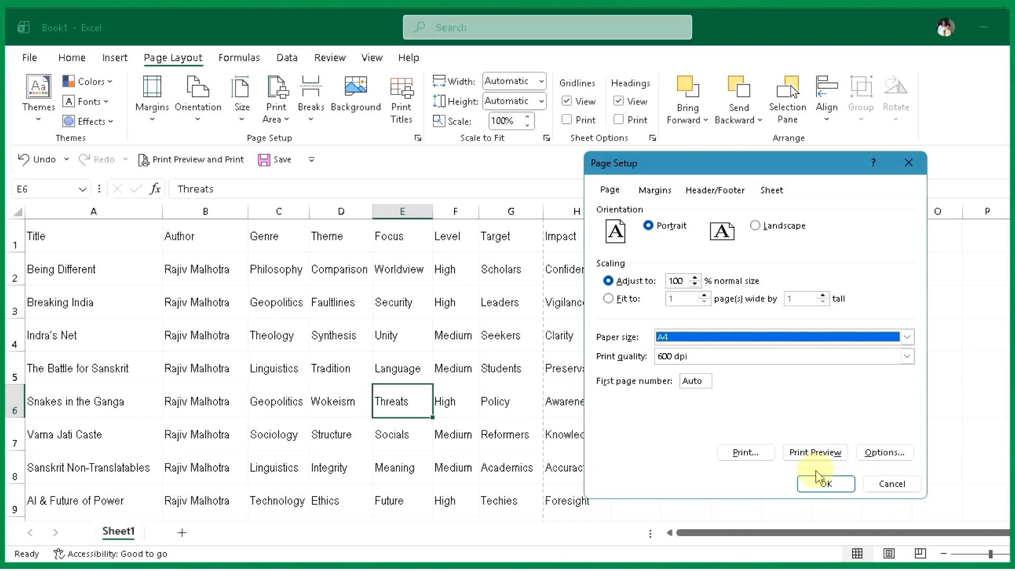
{"action": "left_click", "coordinate": [826, 483]}
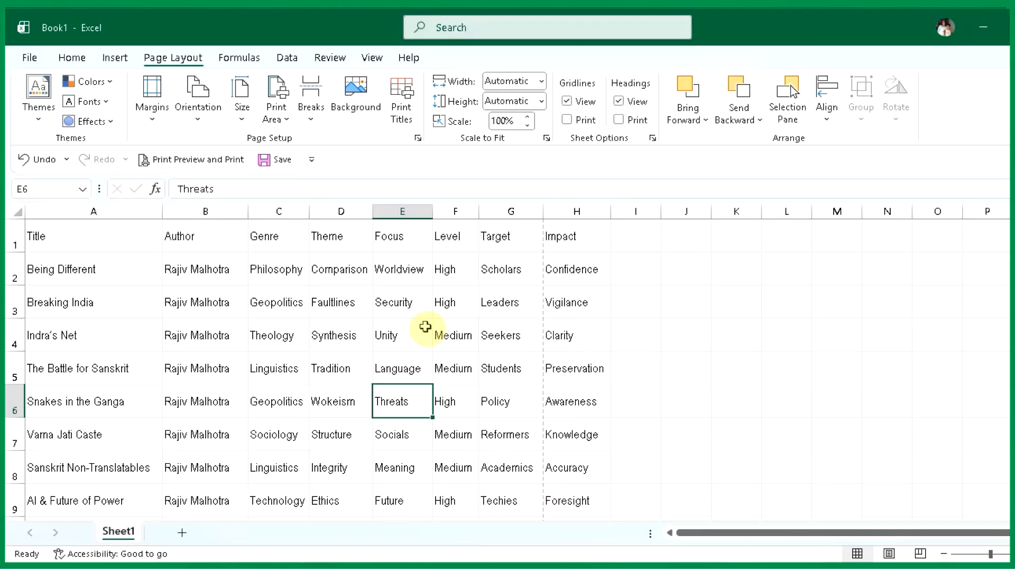
- Wrap the text in the Author column and narrow the column so the names break onto two lines
{"action": "scroll", "coordinate": [426, 327], "scroll_direction": "down", "scroll_amount": 8}
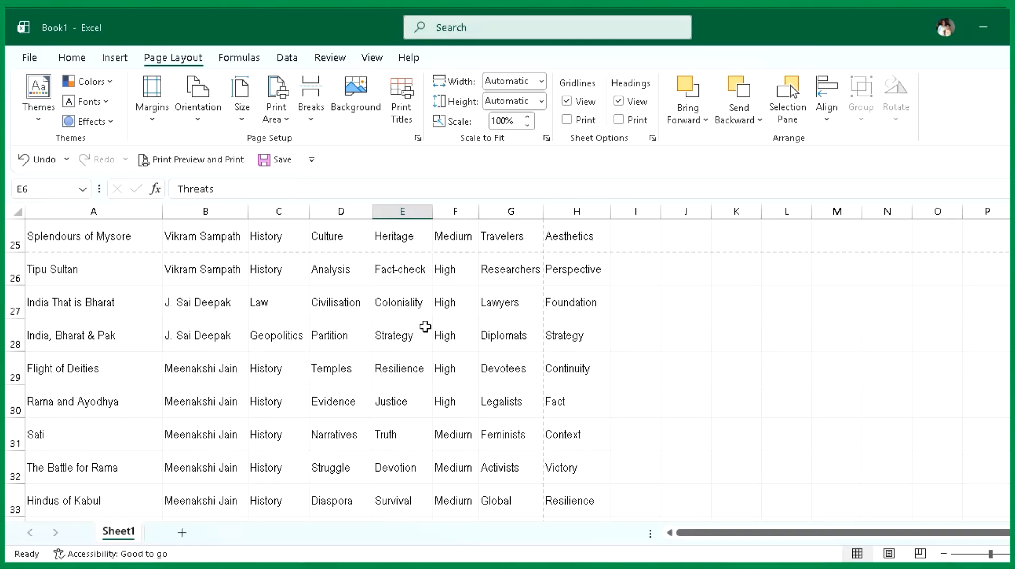
{"action": "scroll", "coordinate": [426, 327], "scroll_direction": "up", "scroll_amount": 1}
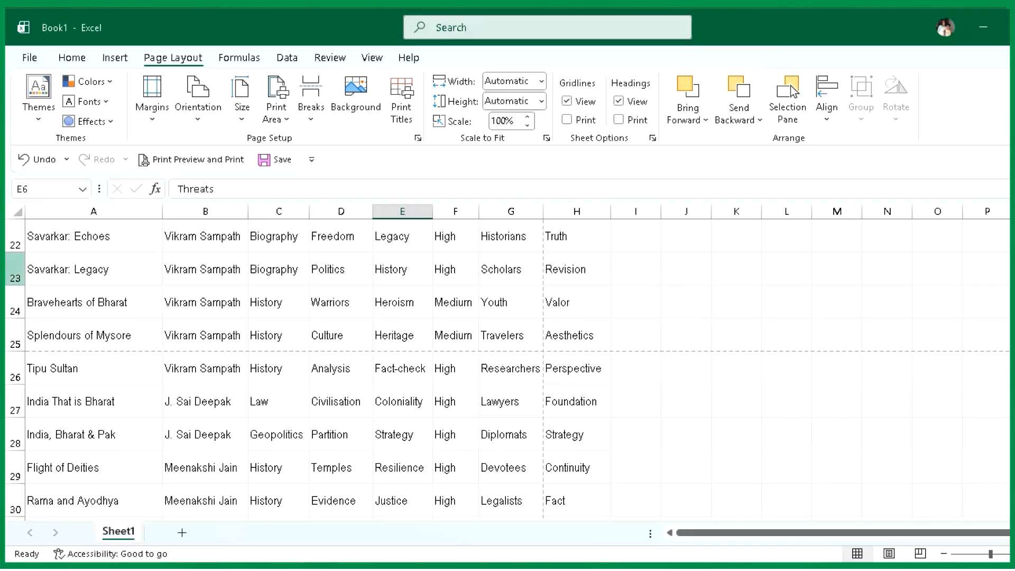
{"action": "scroll", "coordinate": [546, 284], "scroll_direction": "up", "scroll_amount": 7}
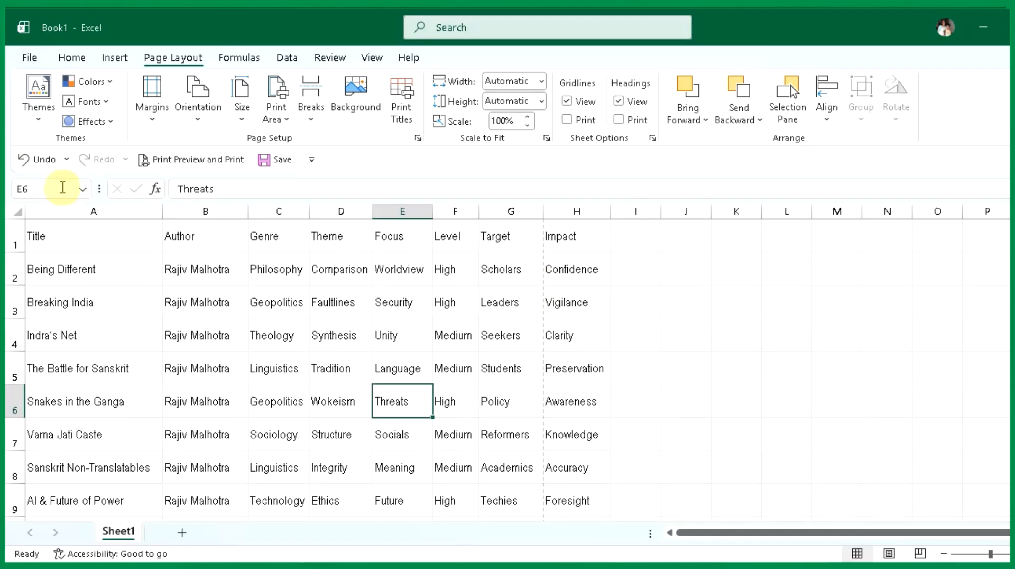
{"action": "left_click", "coordinate": [199, 212]}
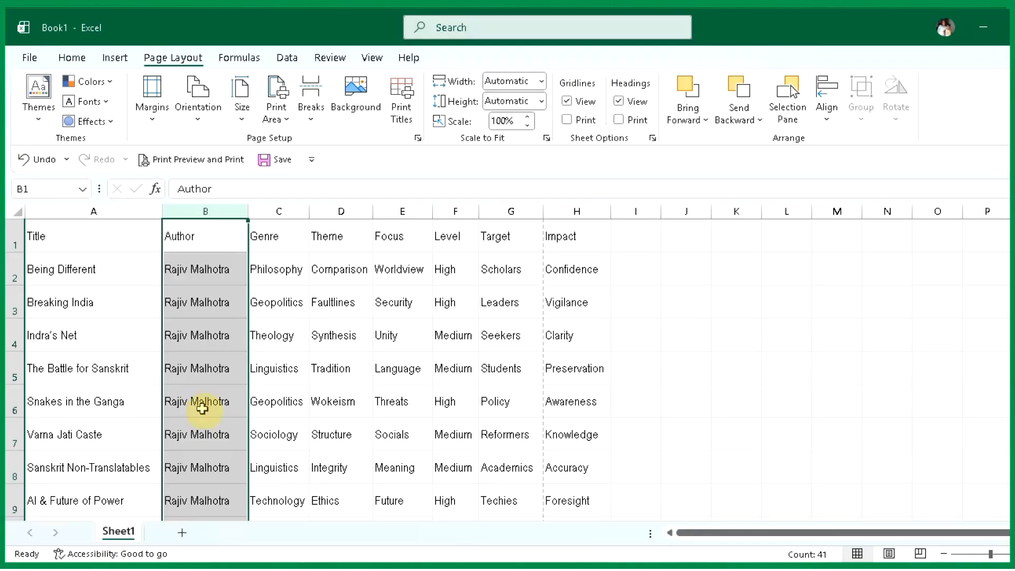
{"action": "left_click", "coordinate": [72, 57]}
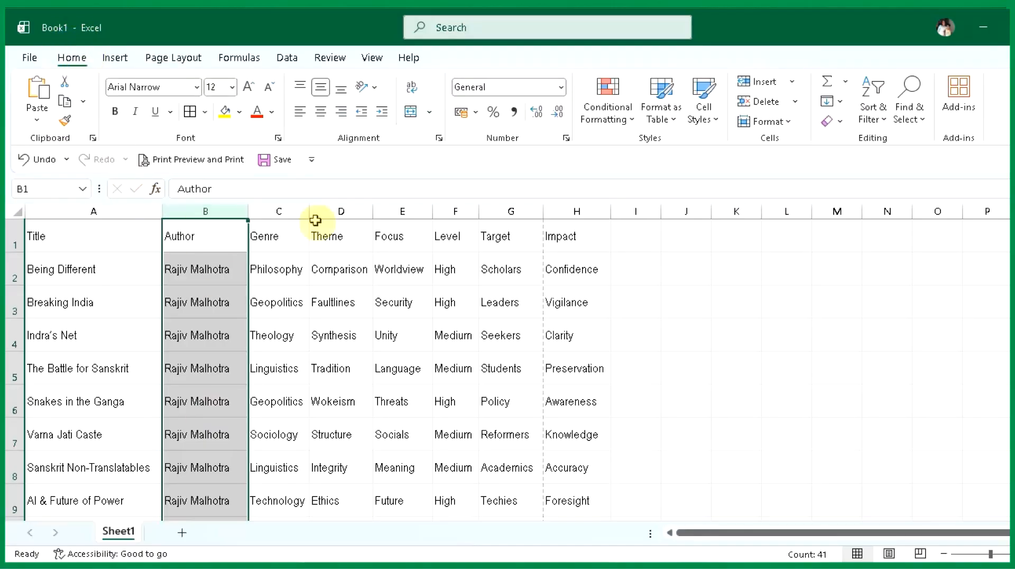
{"action": "left_click", "coordinate": [413, 90]}
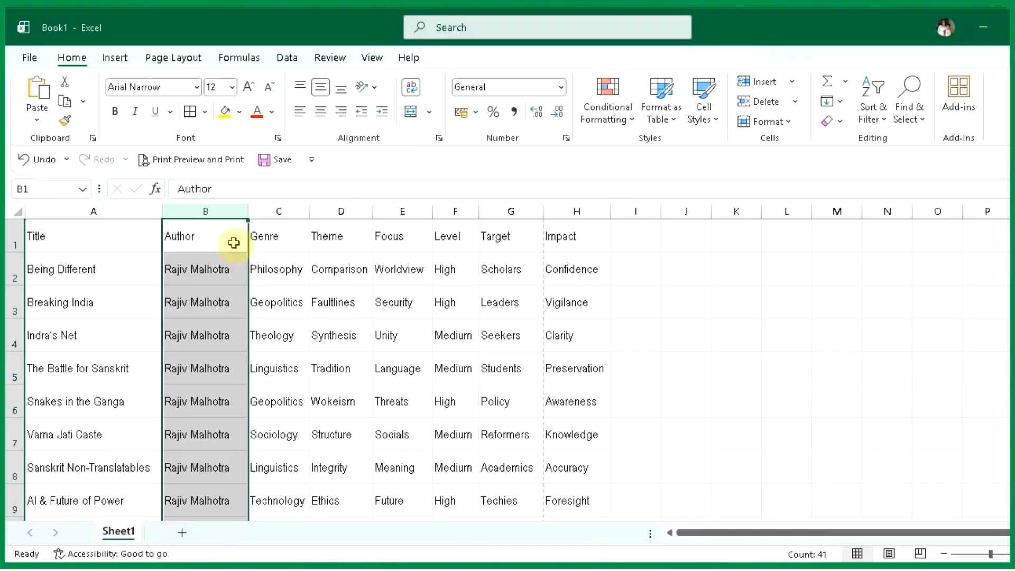
{"action": "left_click", "coordinate": [230, 300]}
{"action": "left_click", "coordinate": [243, 209]}
{"action": "left_click_drag", "start_coordinate": [247, 209], "coordinate": [211, 208]}
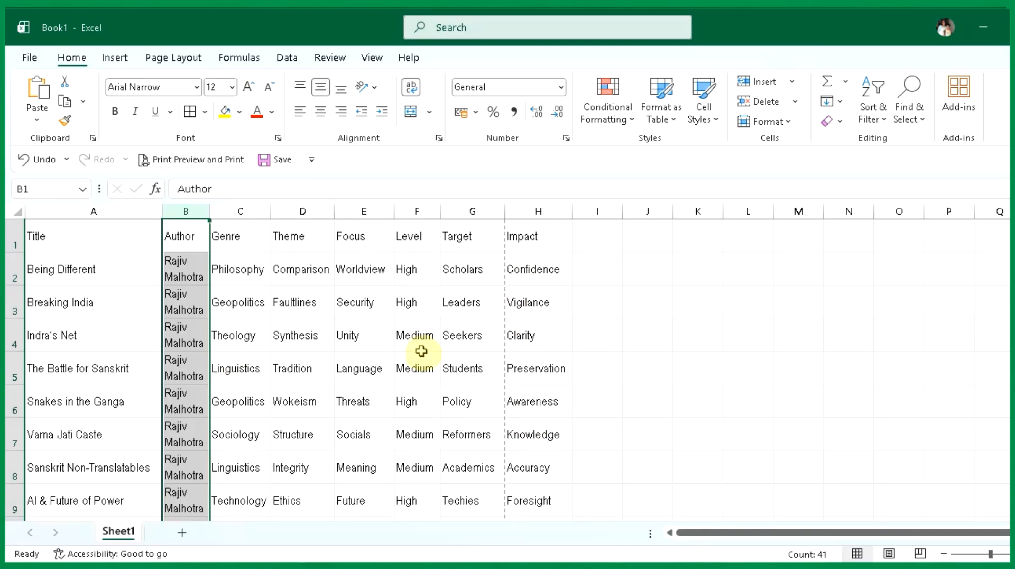
{"action": "left_click", "coordinate": [414, 370]}
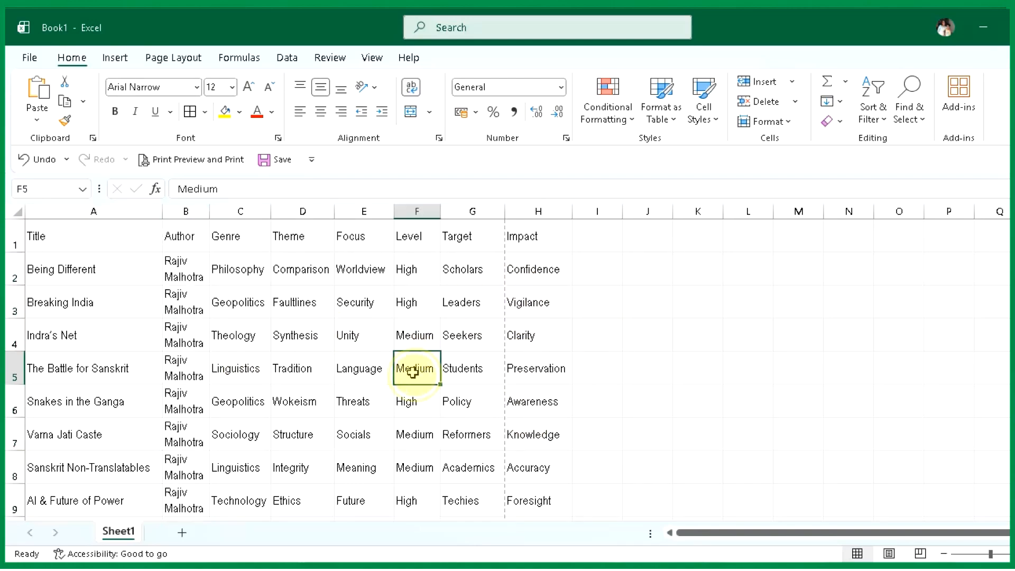
- Set the top, bottom, left and right page margins to 0 in Page Setup and apply them
{"action": "left_click", "coordinate": [172, 60]}
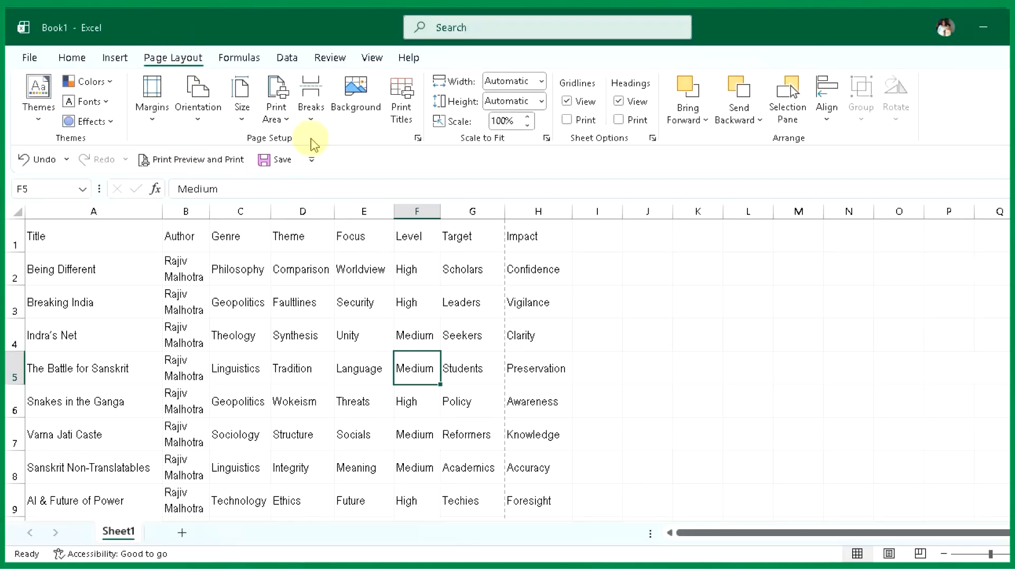
{"action": "left_click", "coordinate": [418, 139]}
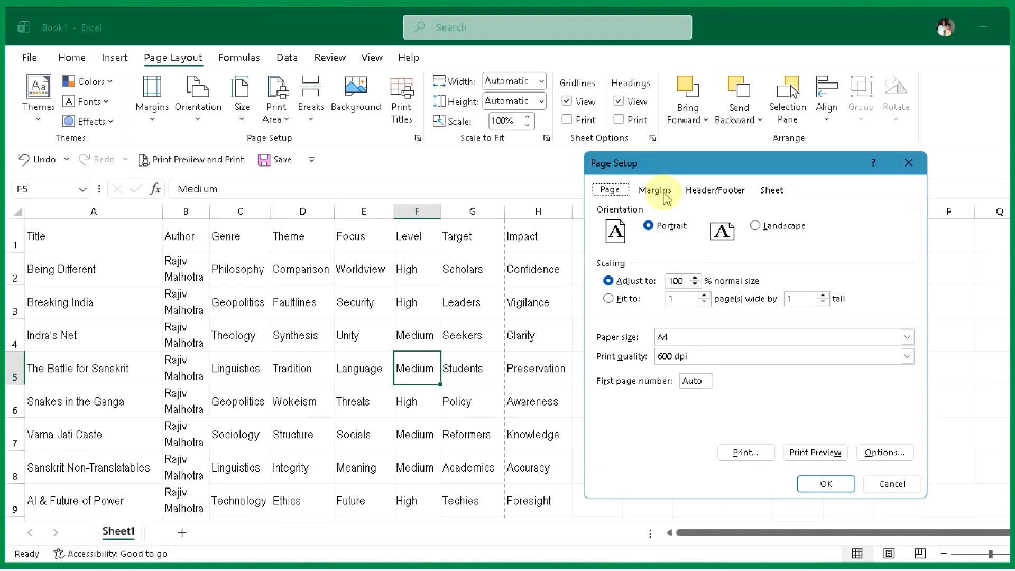
{"action": "left_click", "coordinate": [666, 197]}
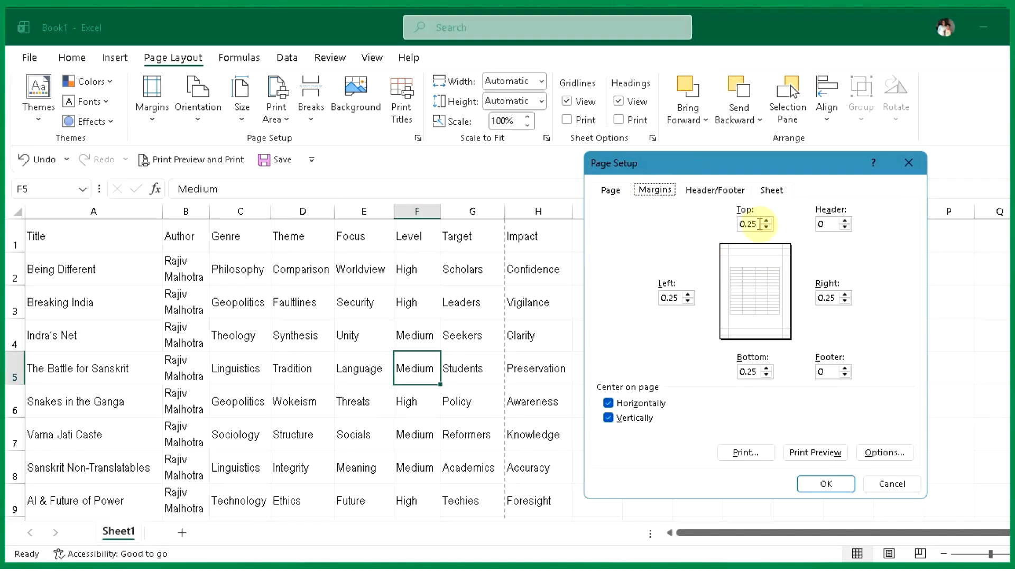
{"action": "left_click", "coordinate": [760, 224]}
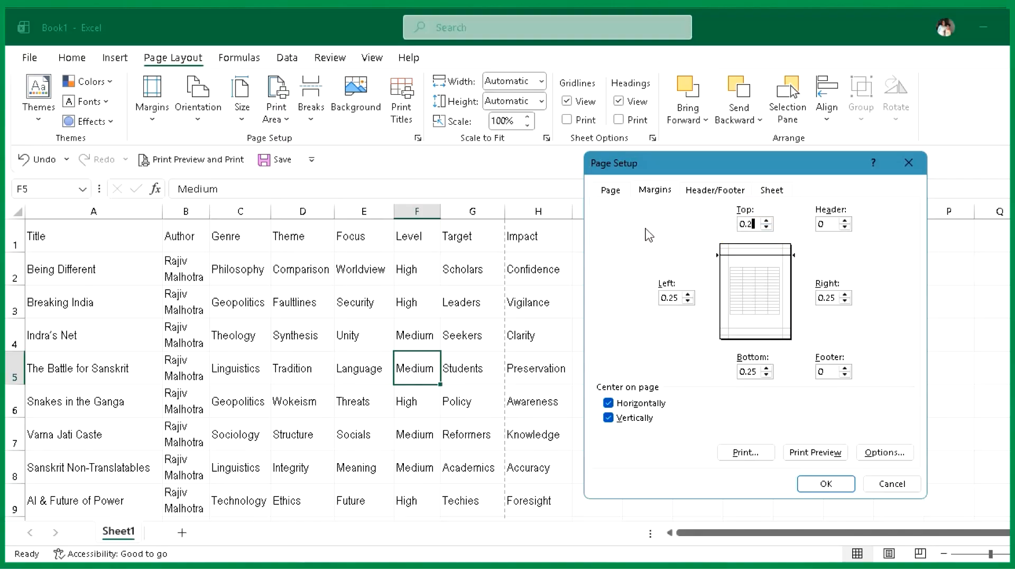
{"action": "key", "text": "Tab"}
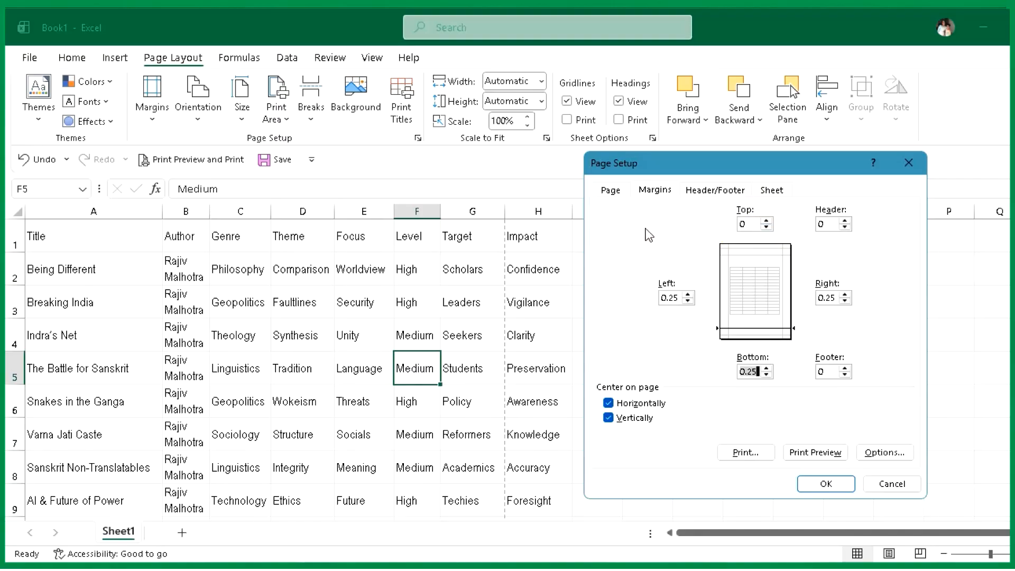
{"action": "key", "text": "Tab"}
{"action": "type", "text": "0"}
{"action": "key", "text": "Tab"}
{"action": "type", "text": "0"}
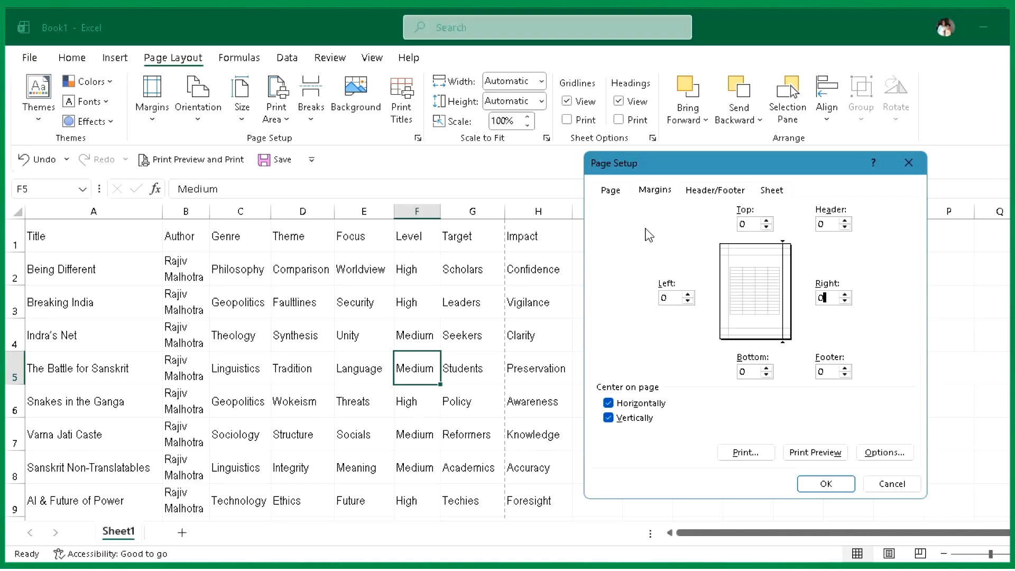
{"action": "key", "text": "Tab"}
{"action": "key", "text": "Tab"}
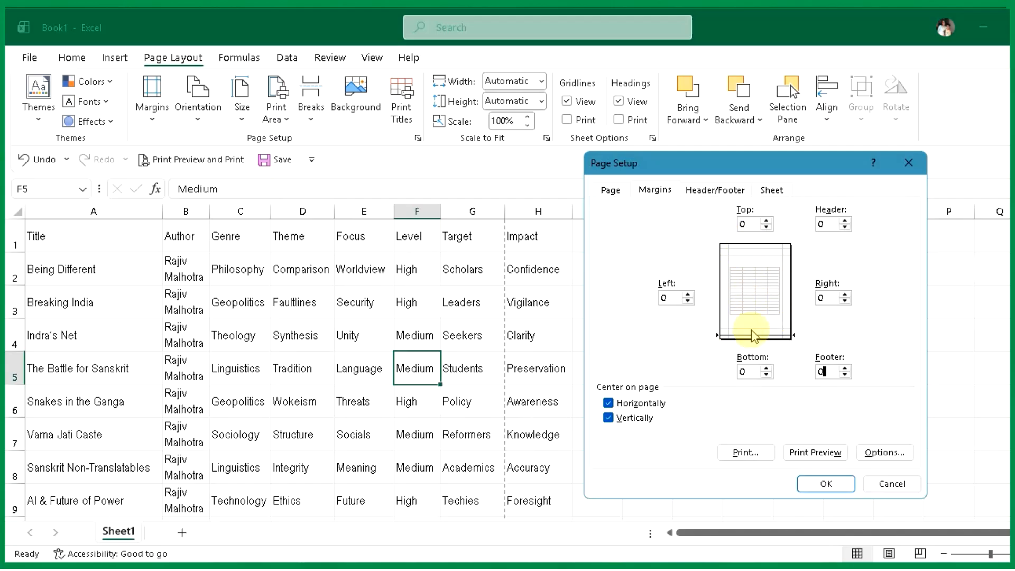
{"action": "left_click", "coordinate": [834, 484]}
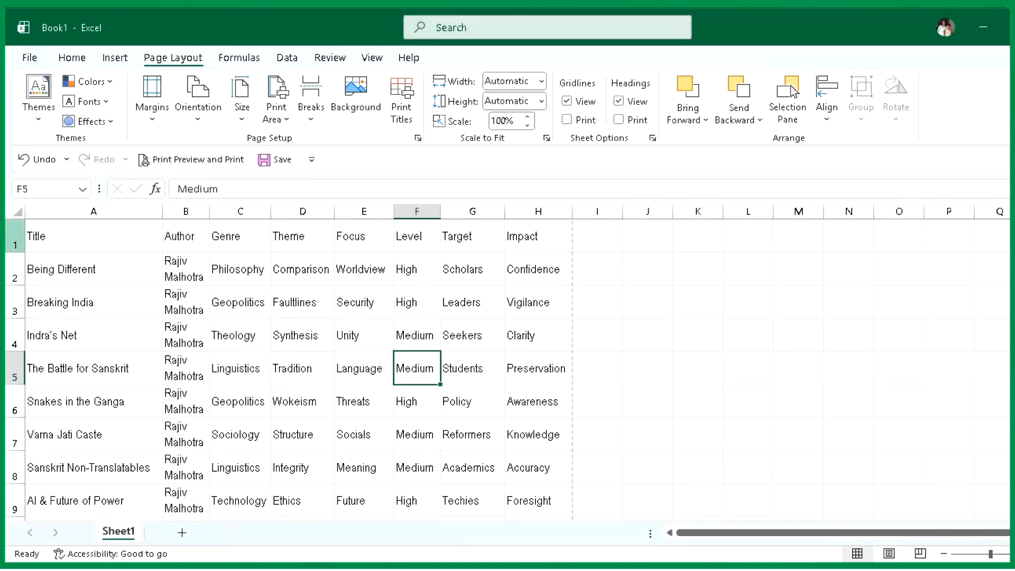
- Make the header row of the table bold
{"action": "left_click", "coordinate": [15, 238]}
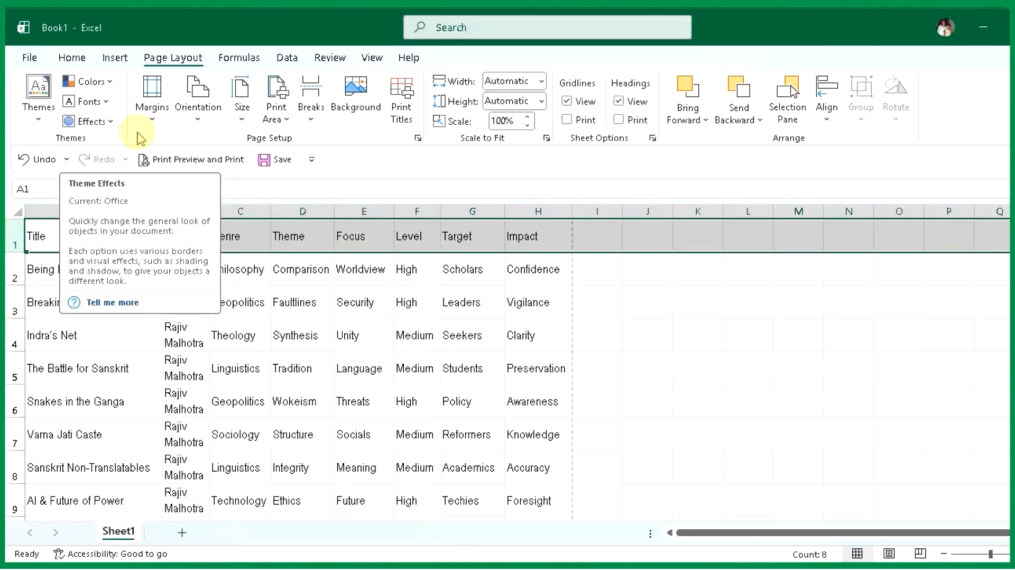
{"action": "left_click", "coordinate": [73, 57]}
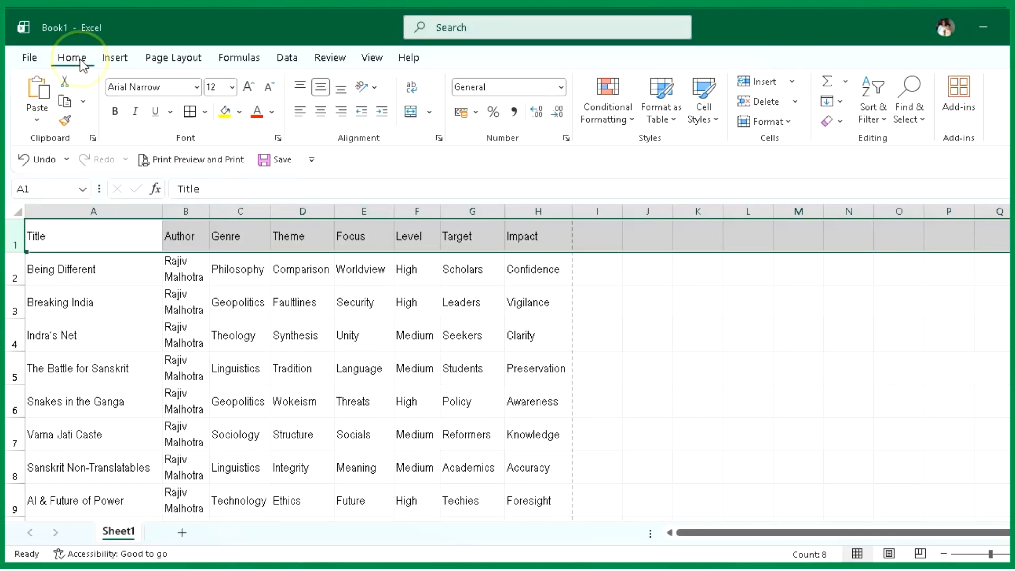
{"action": "left_click", "coordinate": [115, 114]}
{"action": "left_click", "coordinate": [281, 398]}
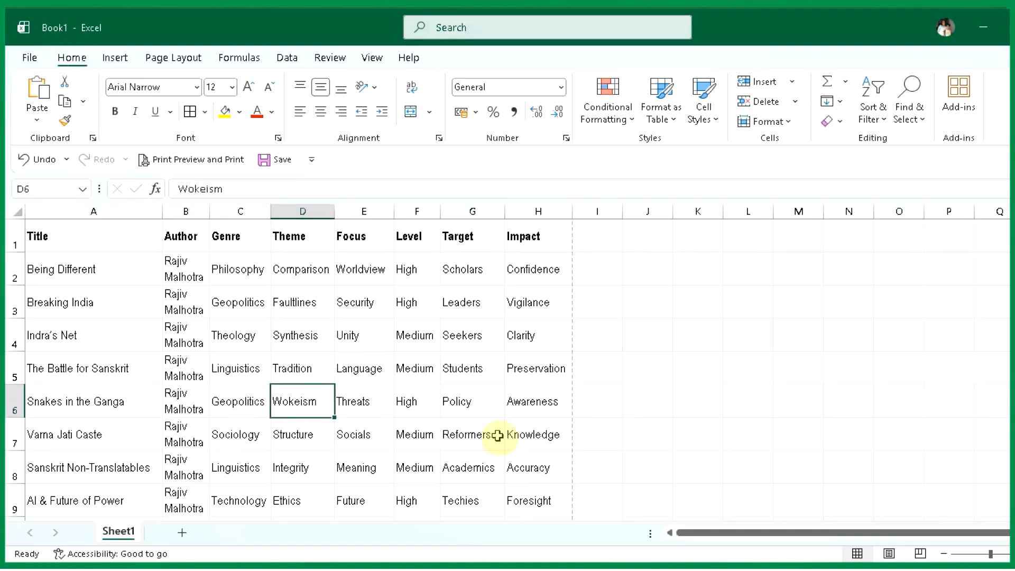
- Apply all borders to the book list table from the header row through row 26, columns A to H
{"action": "left_click_drag", "start_coordinate": [85, 241], "coordinate": [519, 415]}
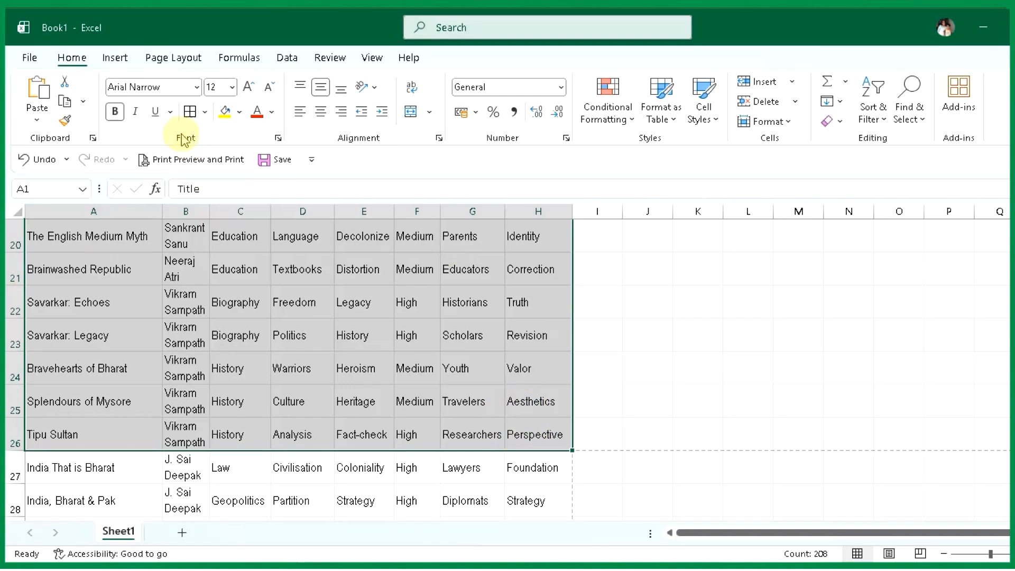
{"action": "left_click", "coordinate": [190, 111]}
{"action": "left_click", "coordinate": [205, 111]}
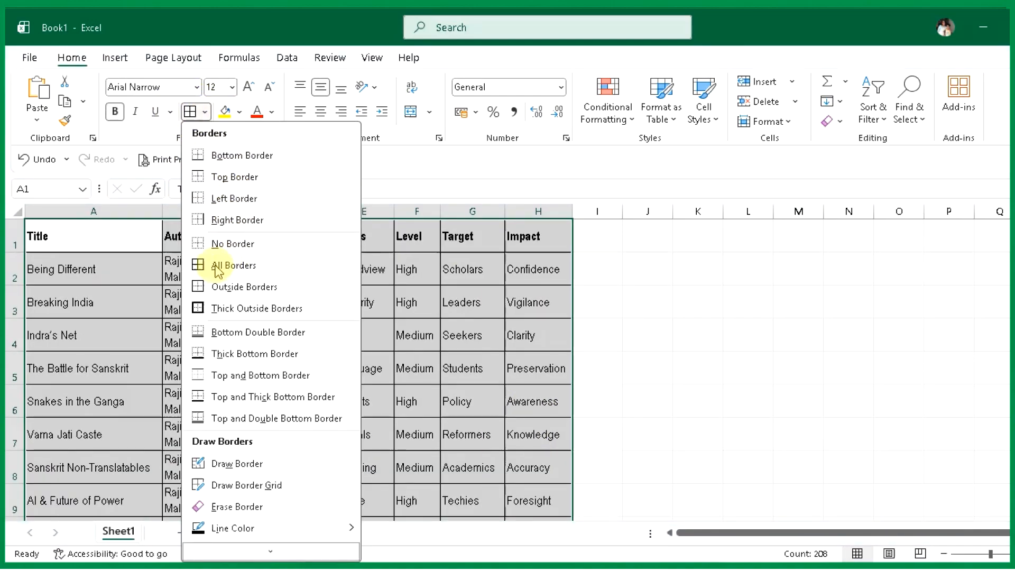
{"action": "left_click", "coordinate": [258, 268]}
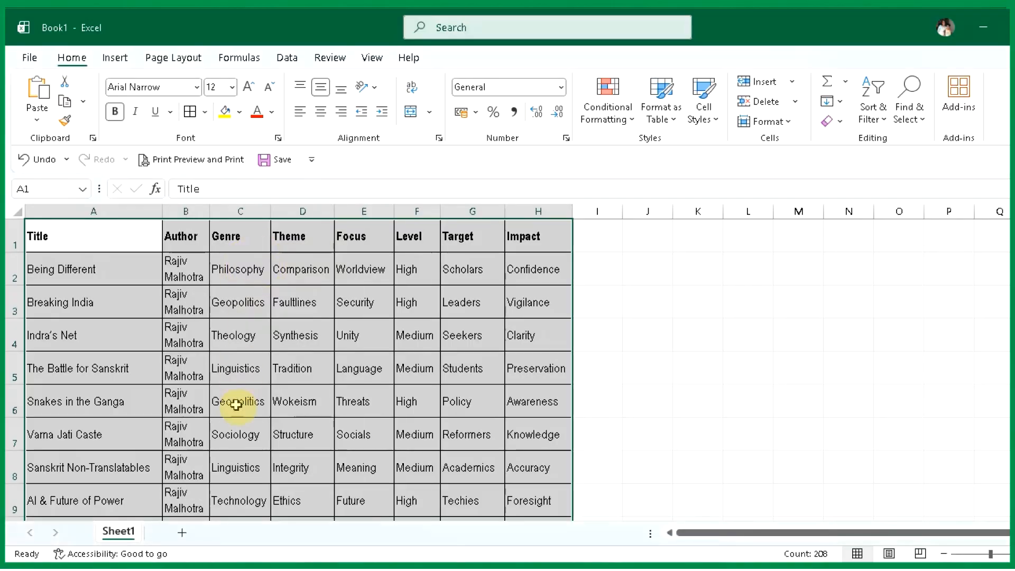
{"action": "left_click", "coordinate": [688, 394]}
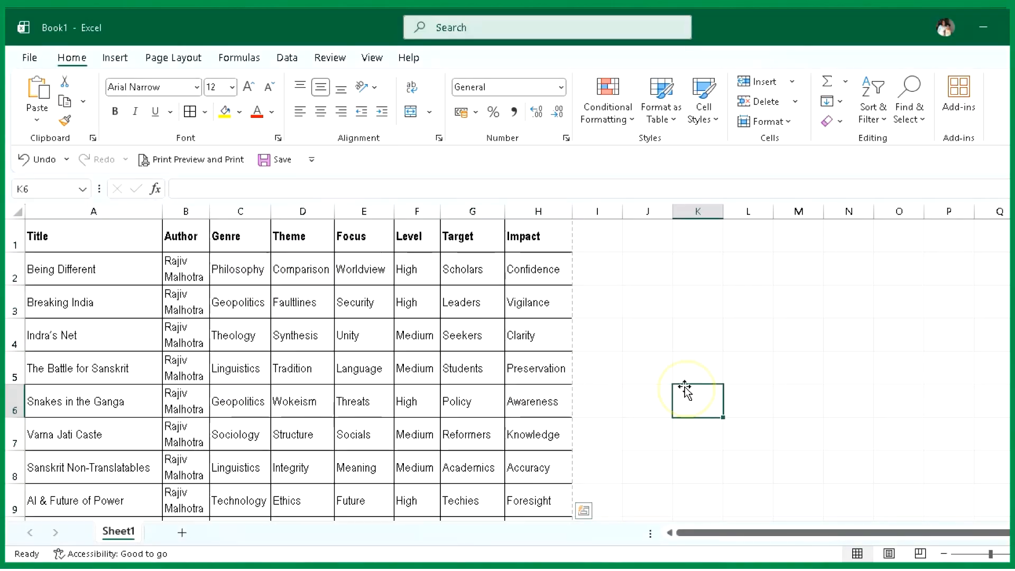
- Check the bordered book list in the print preview and return to the worksheet
{"action": "left_click", "coordinate": [34, 59]}
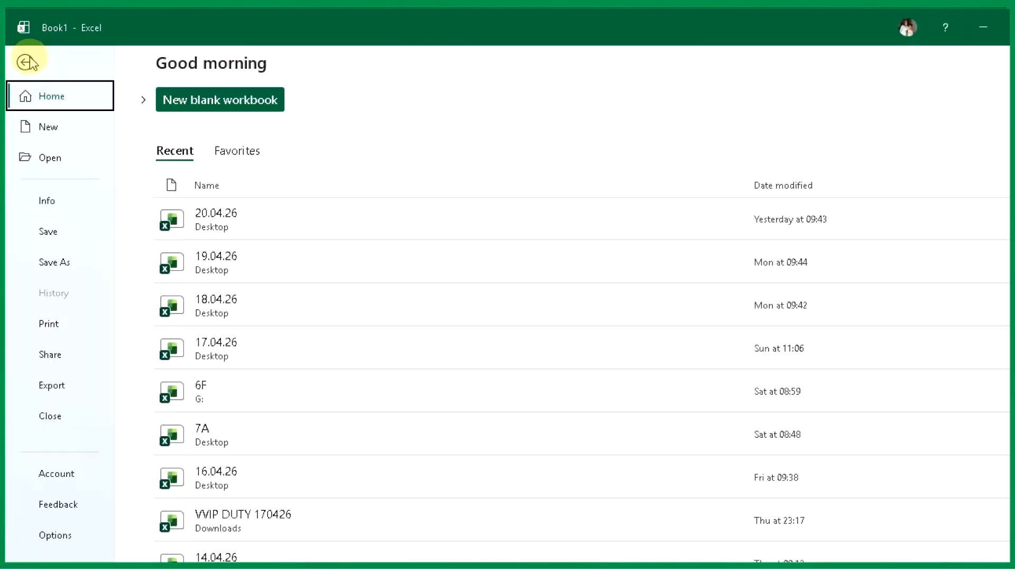
{"action": "left_click", "coordinate": [57, 328]}
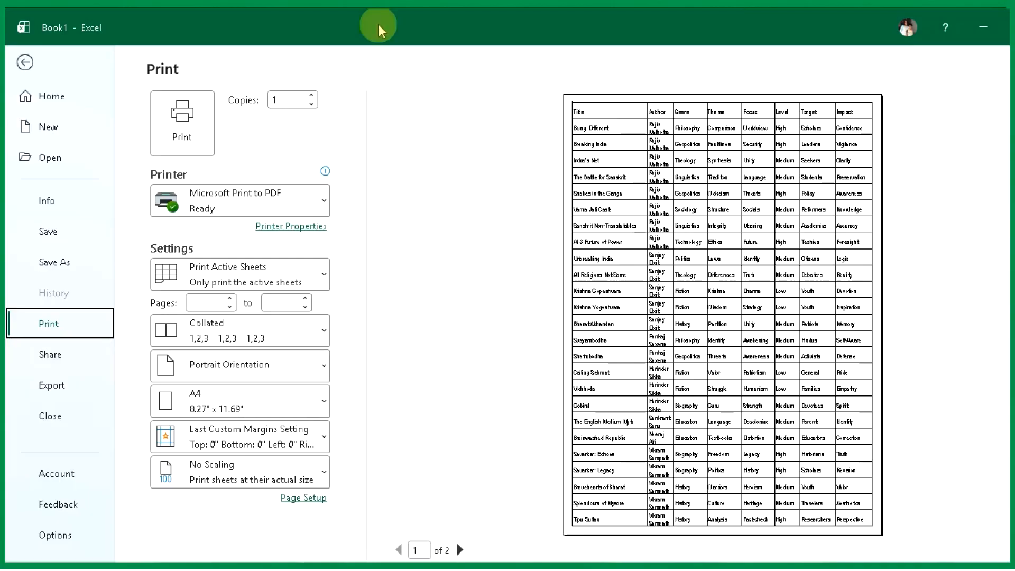
{"action": "left_click", "coordinate": [24, 62]}
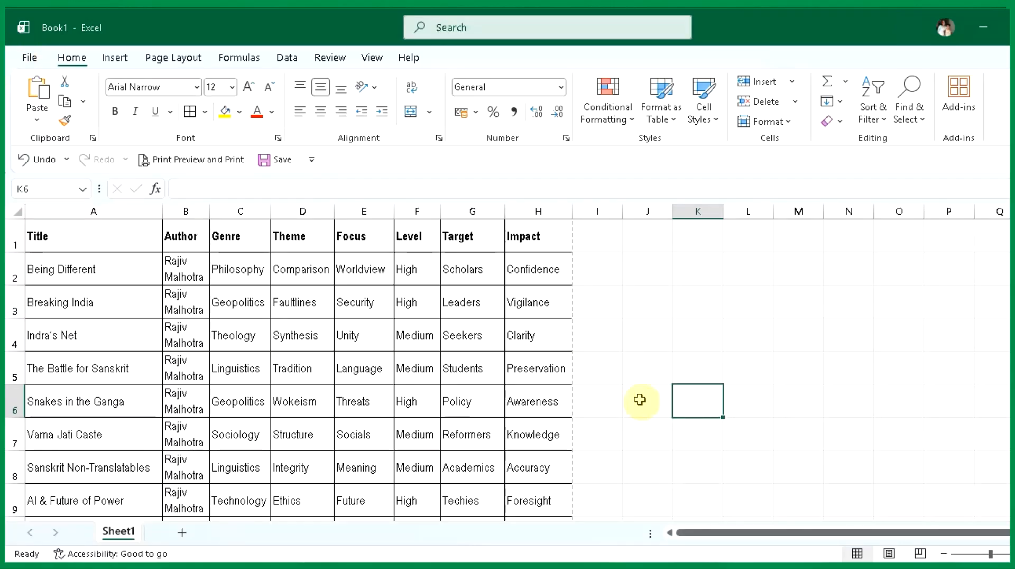
- Clear the contents of the Focus, Level, Target and Impact columns, headers included, down to row 26, keeping the borders
{"action": "left_click", "coordinate": [500, 369]}
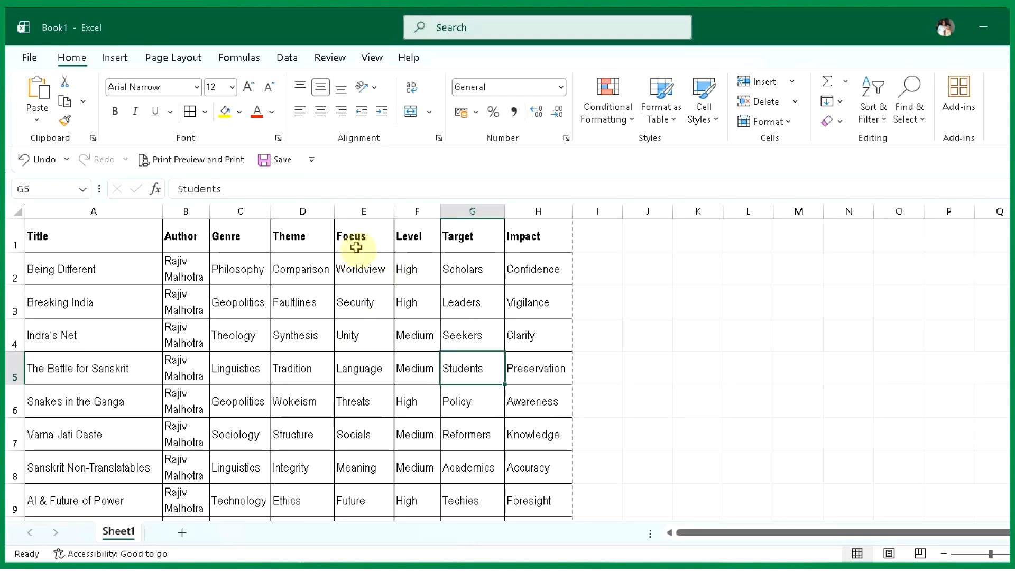
{"action": "left_click_drag", "start_coordinate": [351, 236], "coordinate": [536, 370]}
{"action": "key", "text": "Delete"}
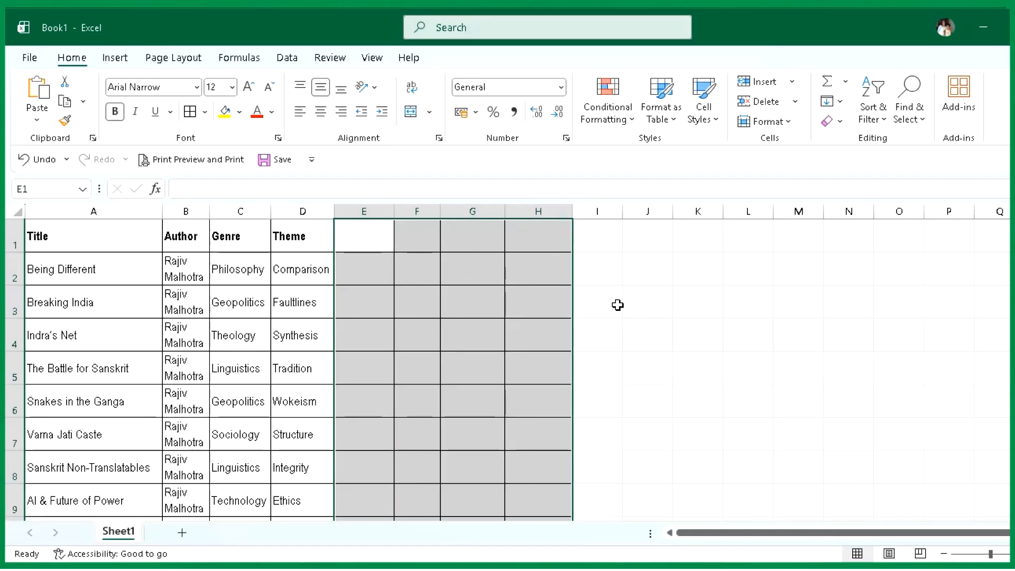
- Enter 1, 2, 3 and 4 as the headers of the four emptied columns in cells E1 to H1
{"action": "left_click", "coordinate": [369, 235]}
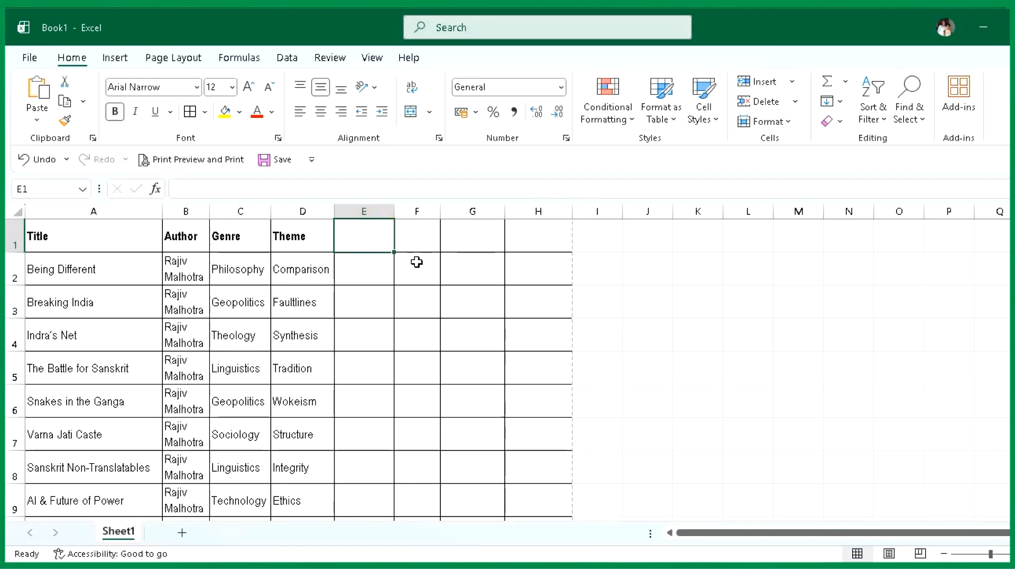
{"action": "type", "text": "1"}
{"action": "key", "text": "Tab"}
{"action": "type", "text": "2"}
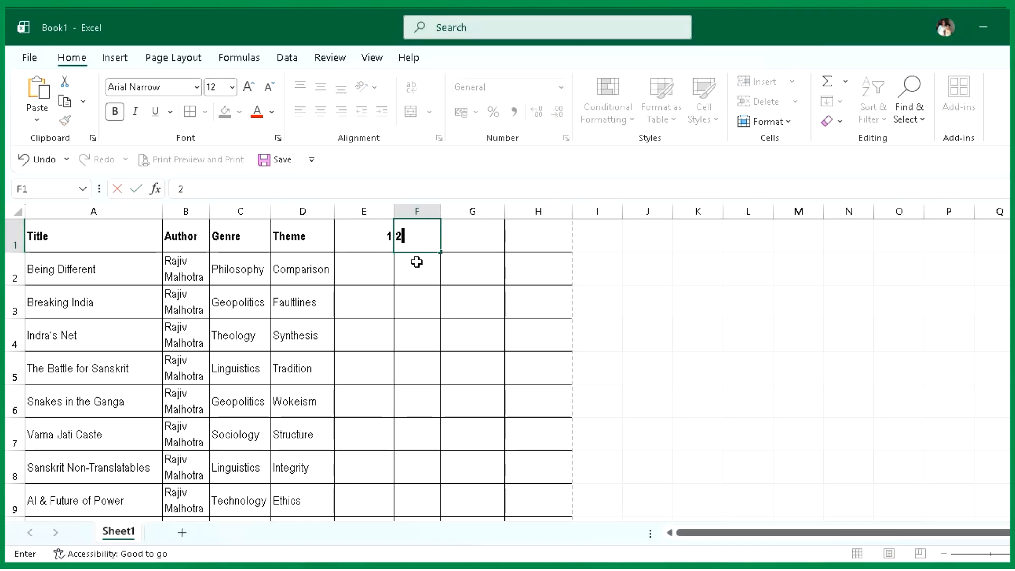
{"action": "key", "text": "Tab"}
{"action": "type", "text": "3"}
{"action": "key", "text": "Tab"}
{"action": "type", "text": "4"}
{"action": "key", "text": "Return"}
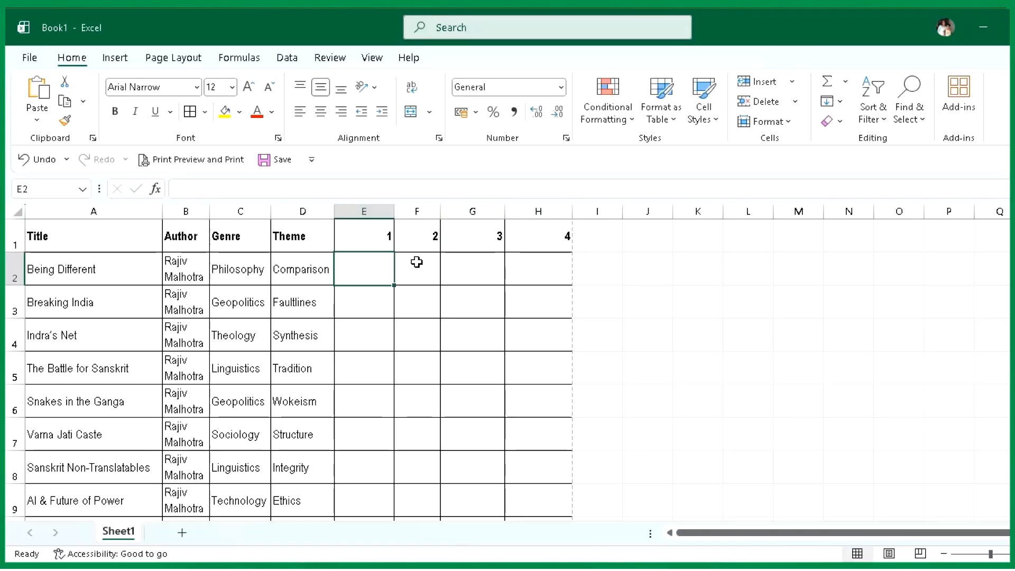
- Make columns E to H equally wide and widen column H slightly to use the remaining page width
{"action": "left_click_drag", "start_coordinate": [364, 210], "coordinate": [534, 210]}
{"action": "left_click_drag", "start_coordinate": [394, 211], "coordinate": [390, 211]}
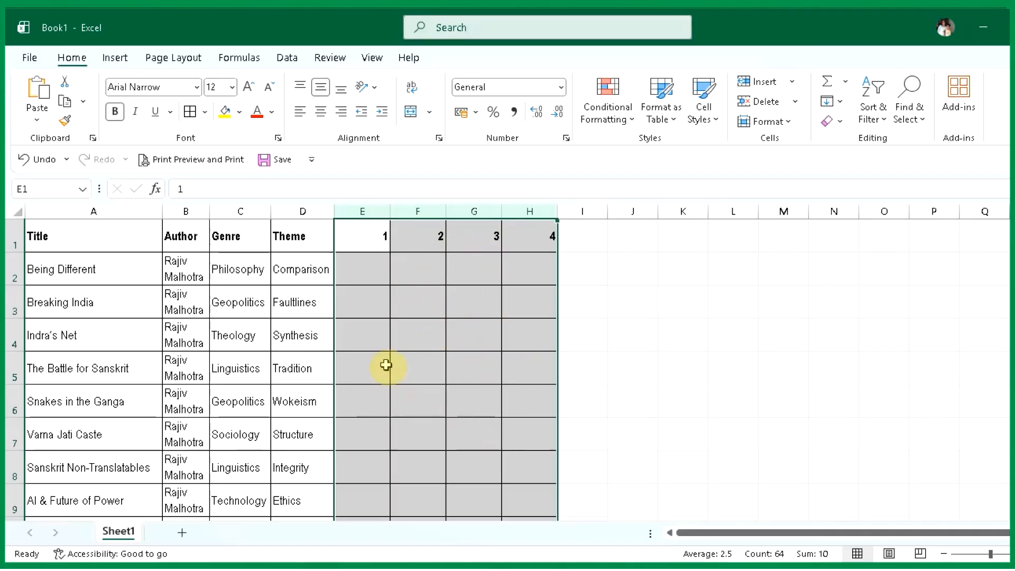
{"action": "left_click", "coordinate": [442, 338]}
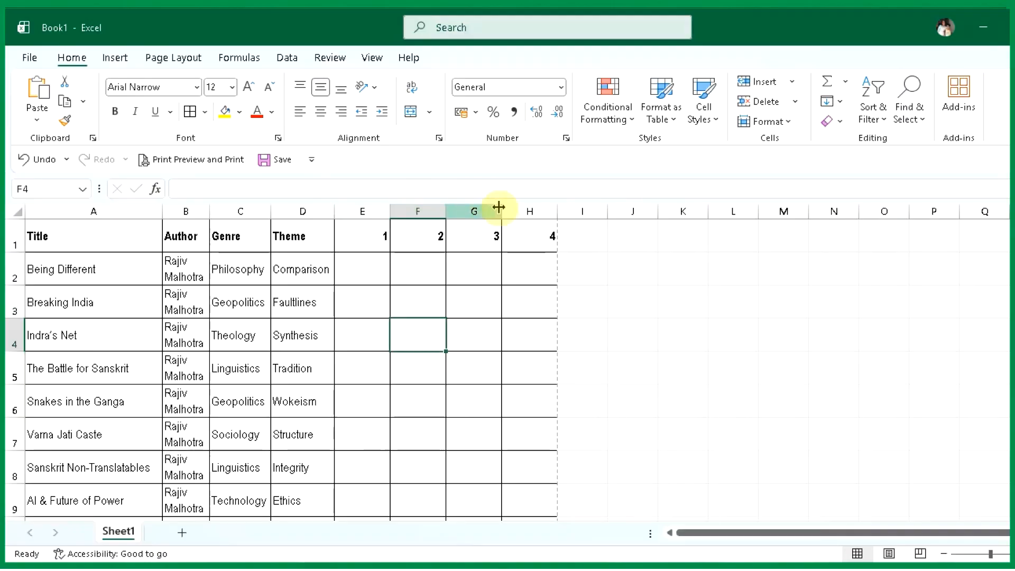
{"action": "left_click", "coordinate": [521, 206]}
{"action": "left_click_drag", "start_coordinate": [558, 208], "coordinate": [571, 208]}
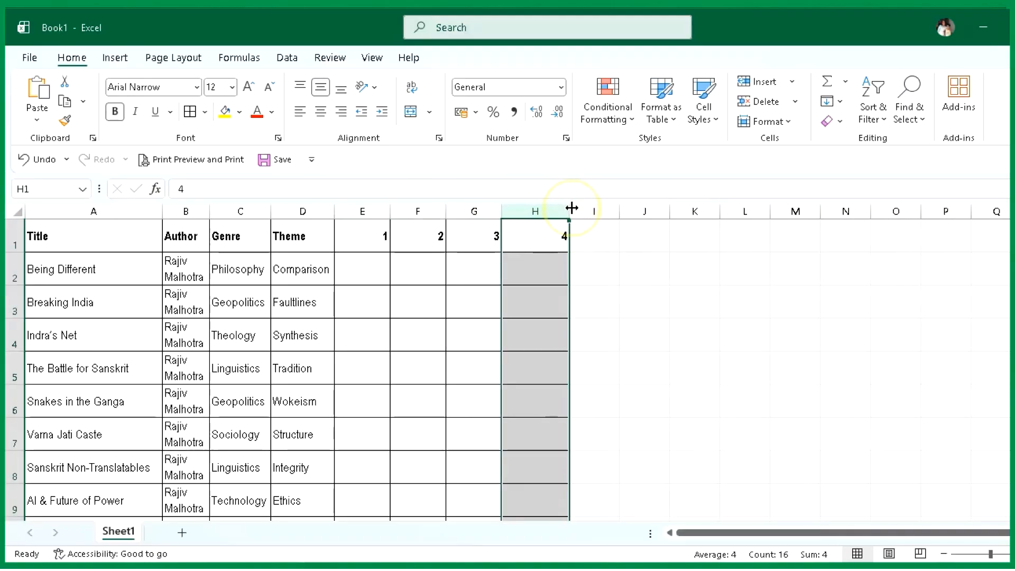
{"action": "left_click", "coordinate": [472, 341]}
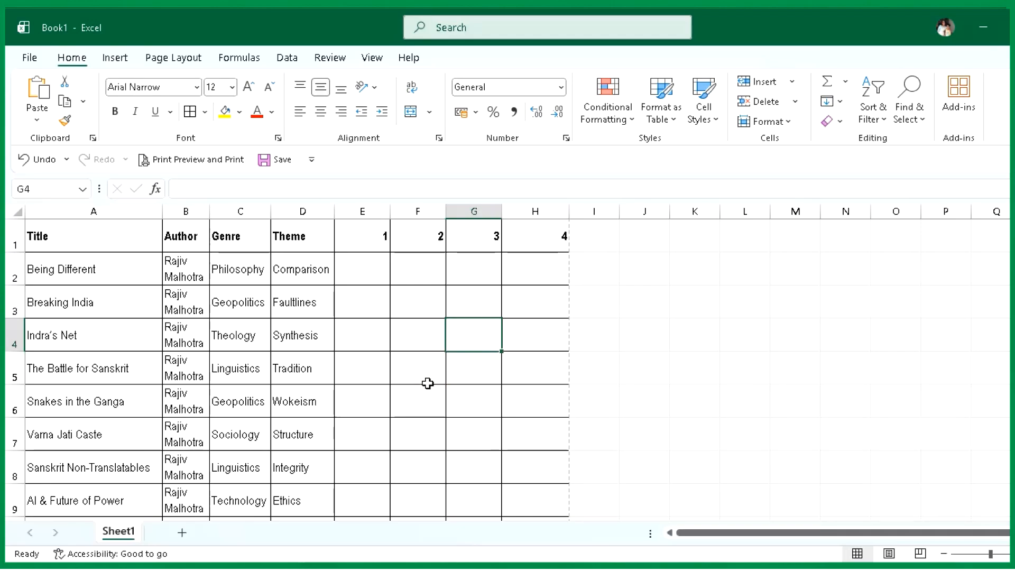
- Examine how the table with the four blank numbered columns fits the A4 page in the print preview
{"action": "left_click", "coordinate": [29, 57]}
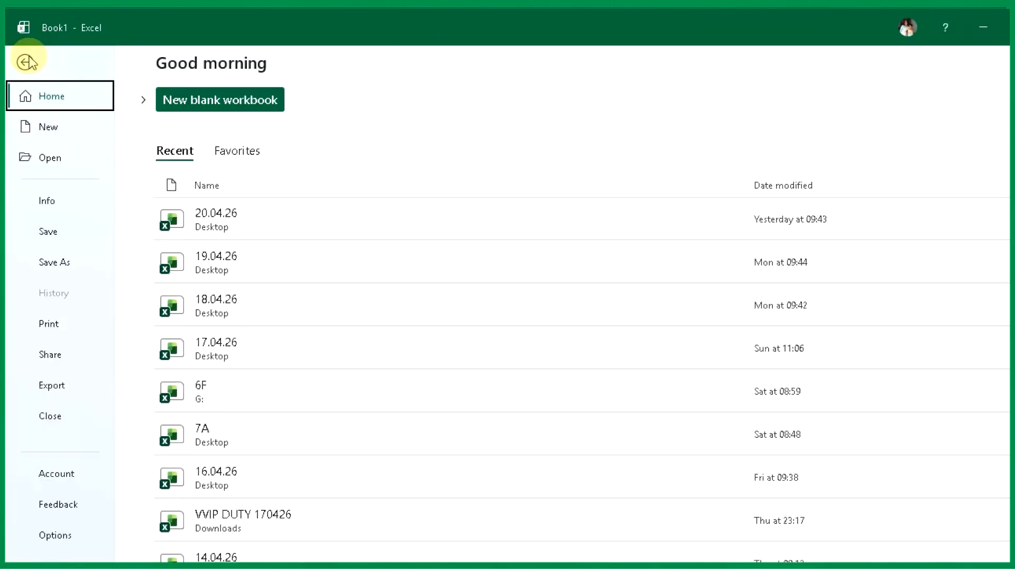
{"action": "left_click", "coordinate": [54, 324]}
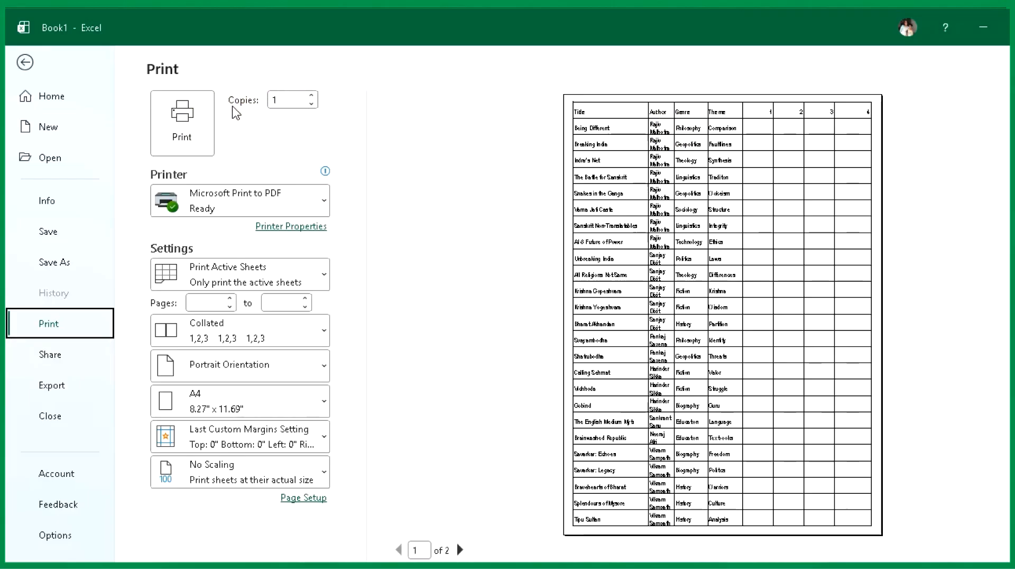
{"action": "mouse_move", "coordinate": [322, 181]}
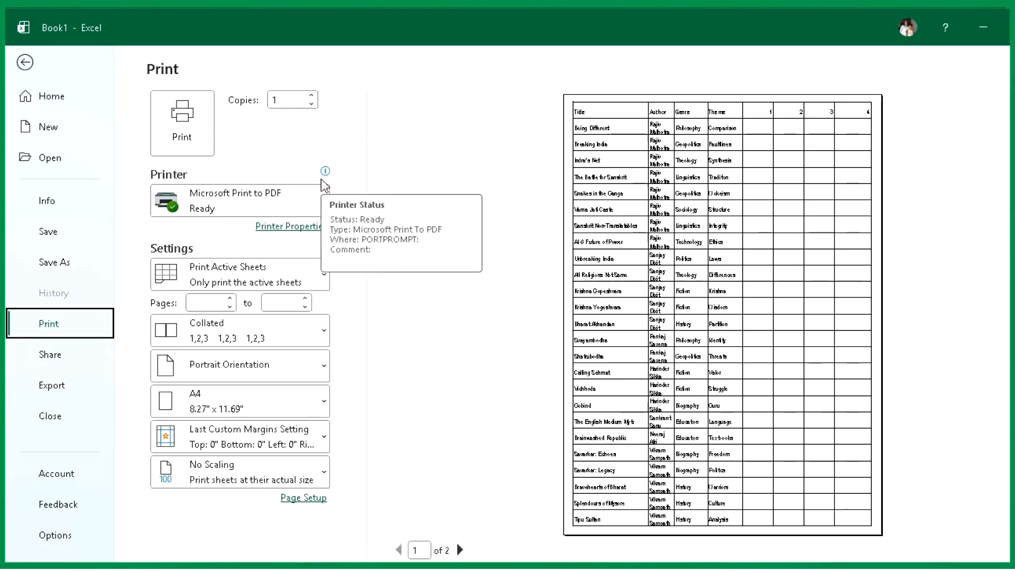